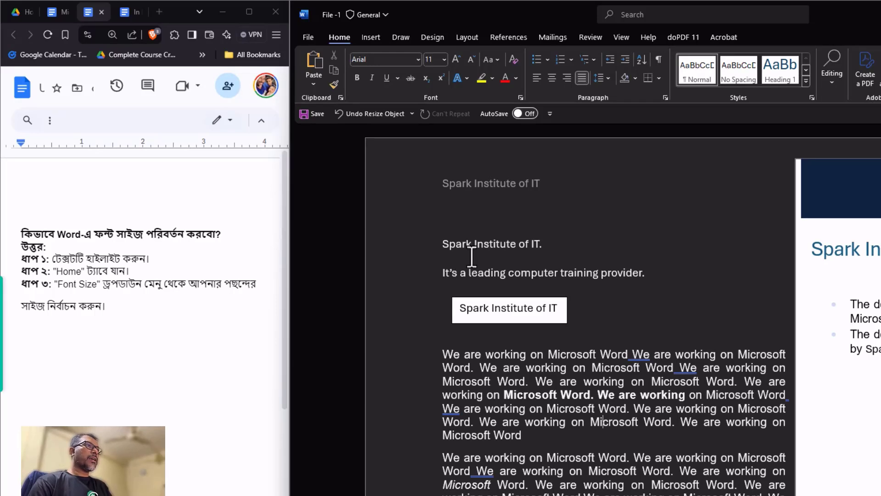
Step: Set the font size of the opening line "Spark Institute of IT." in the document body to 72
triple_click(486, 243)
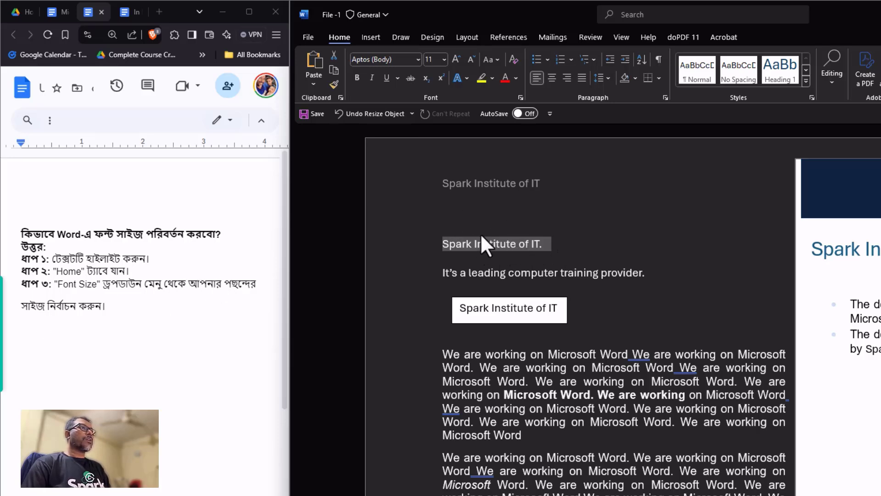
left_click(444, 59)
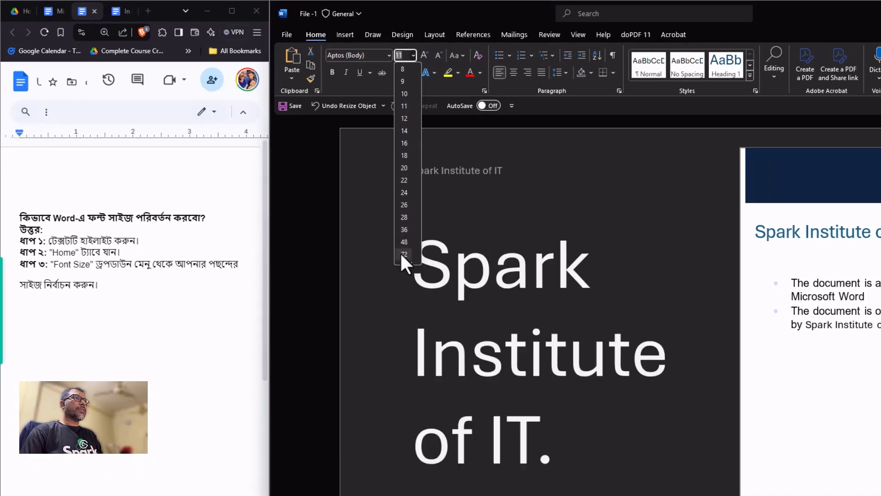
left_click(404, 254)
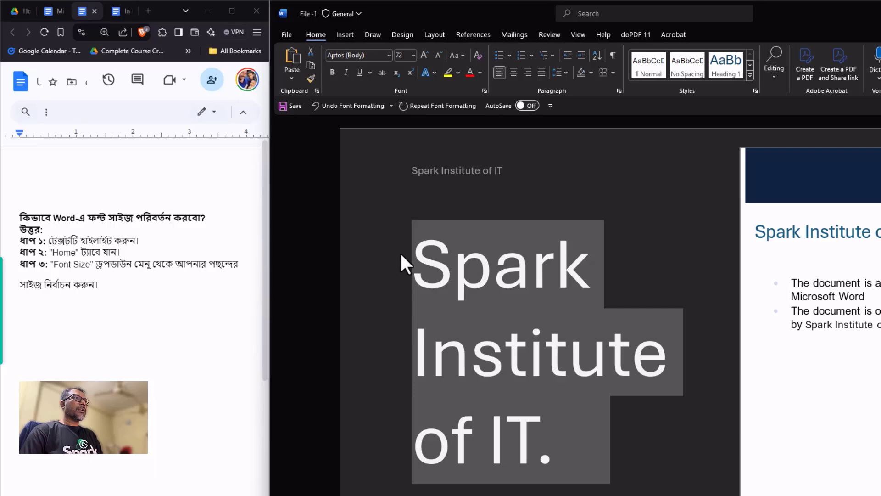
left_click(620, 326)
scroll(623, 330, "down", 3)
scroll(622, 330, "up", 2)
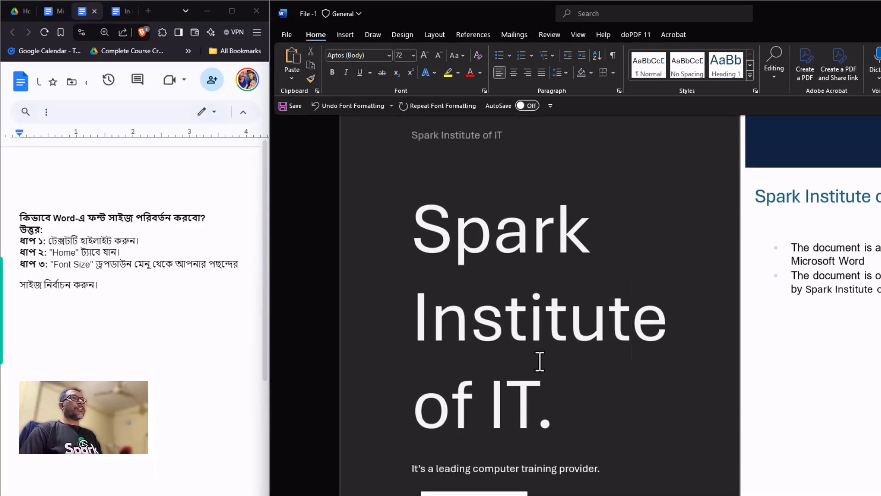
Step: Delete the full stop at the end of the large "Spark Institute of IT." line
left_click(560, 418)
key("BackSpace")
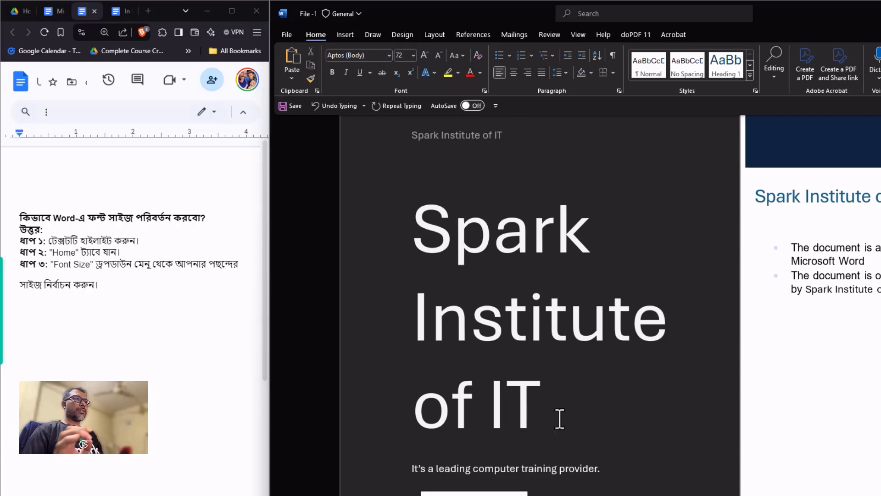
left_click_drag(419, 230, 619, 415)
left_click(652, 434)
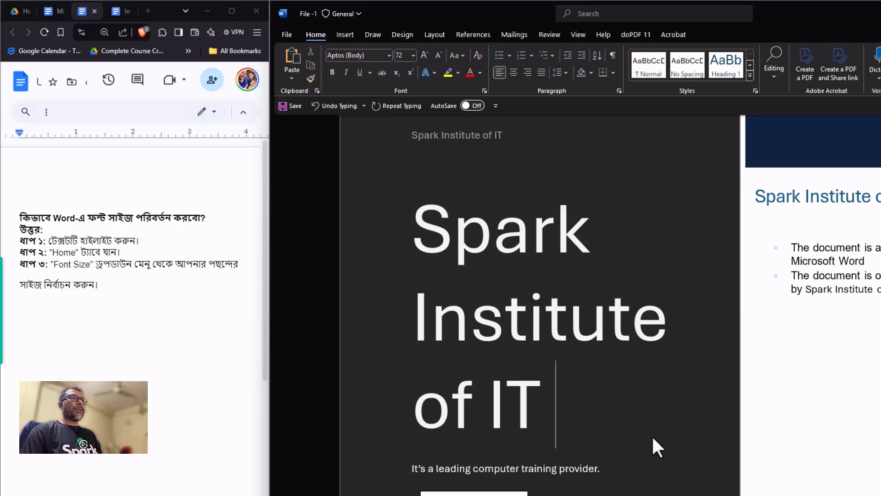
scroll(644, 436, "down", 2)
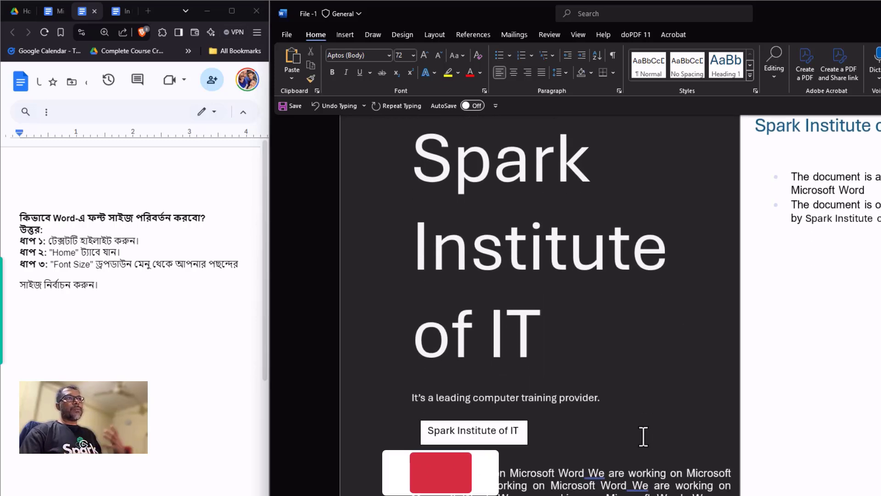
scroll(713, 423, "up", 3)
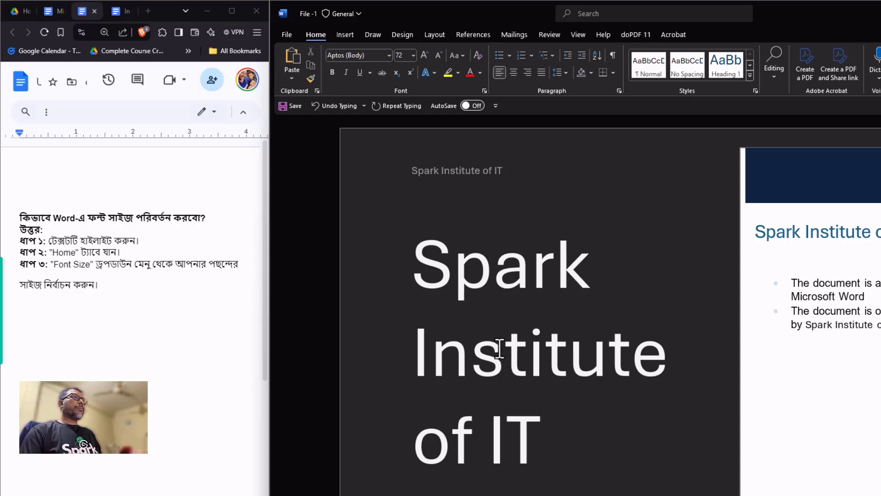
Step: Set the font size of the whole opening "Spark Institute of IT" line to 36
left_click_drag(548, 436, 407, 131)
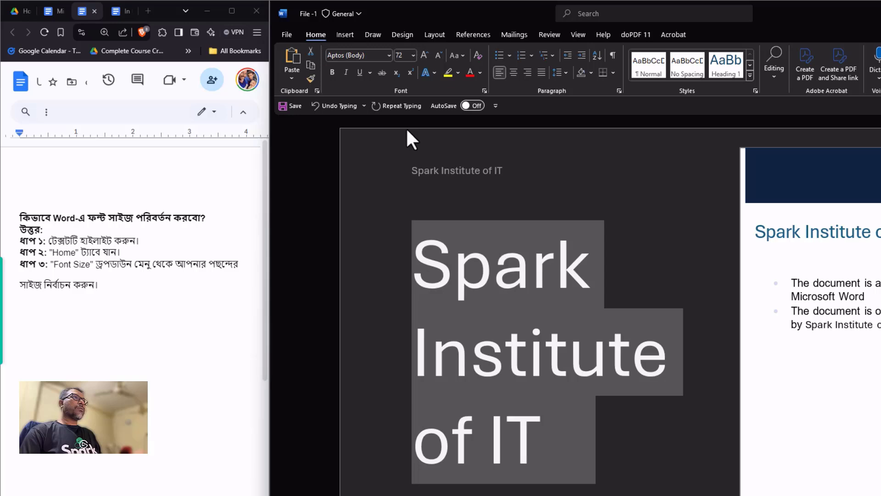
left_click(413, 56)
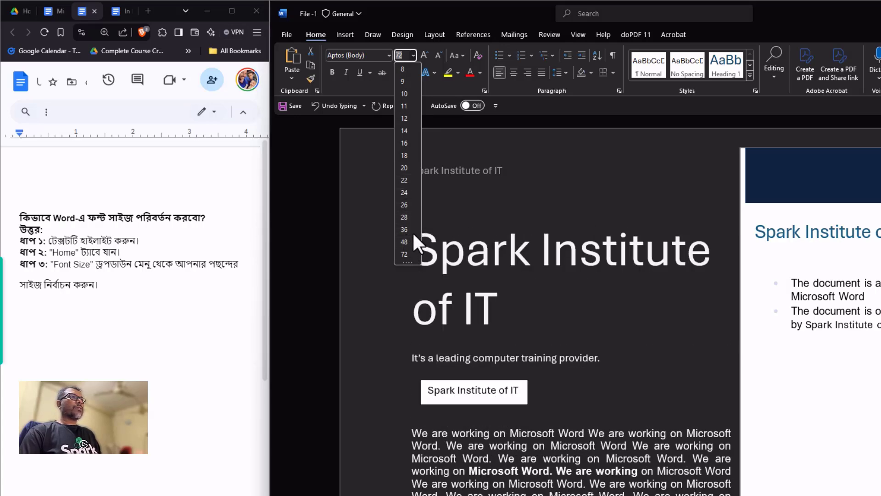
left_click(406, 228)
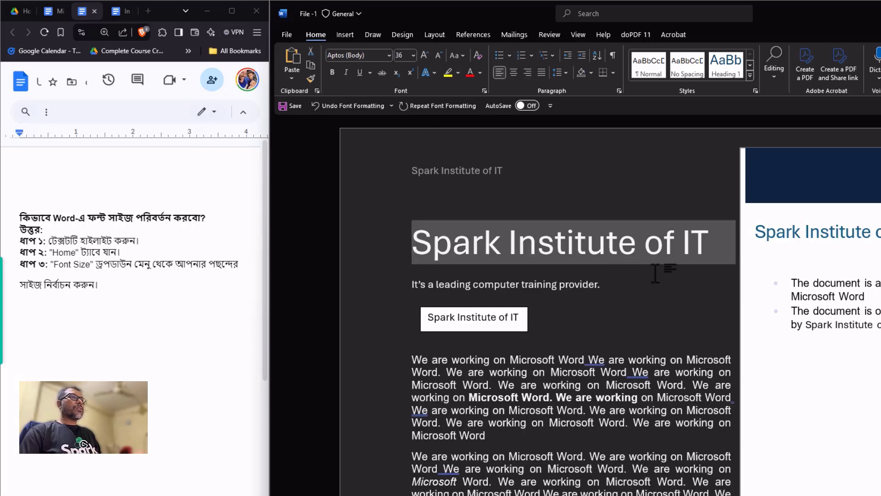
left_click(655, 273)
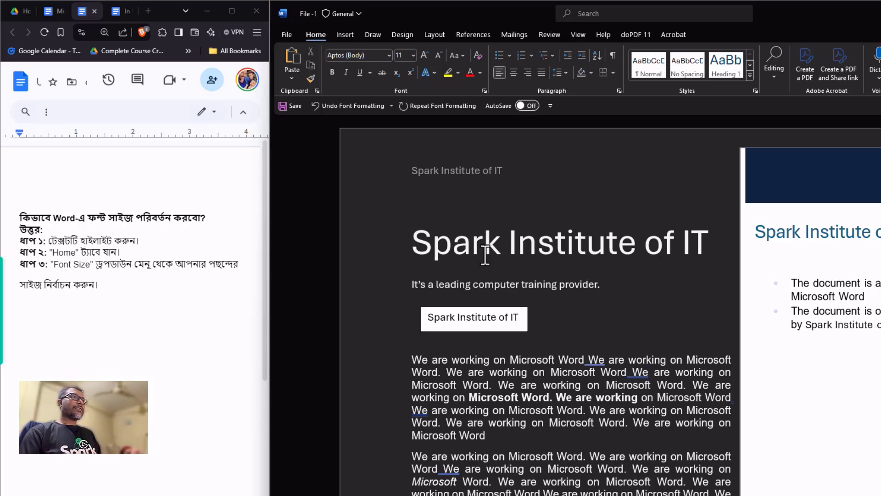
double_click(516, 250)
left_click(518, 249)
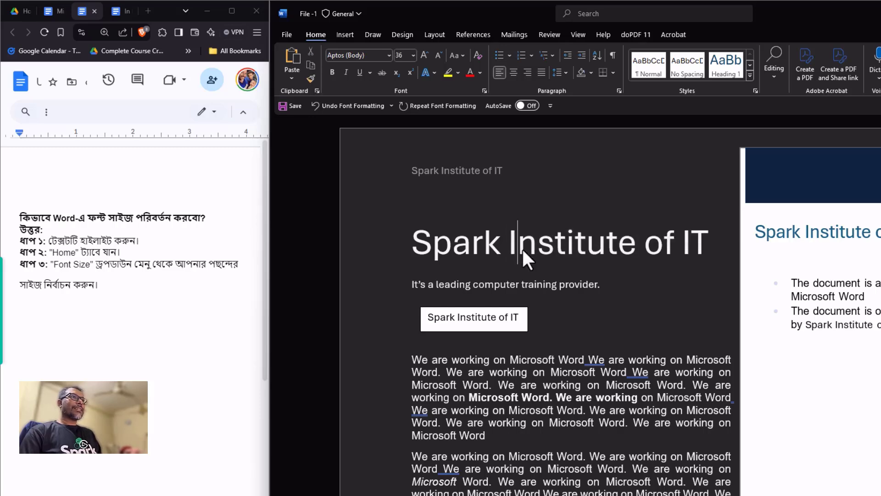
Step: In the first paragraph, set the partly bold sentence "We are working on Microsoft Word" to size 18 and add a full stop after it
scroll(557, 456, "down", 1)
scroll(558, 455, "down", 2)
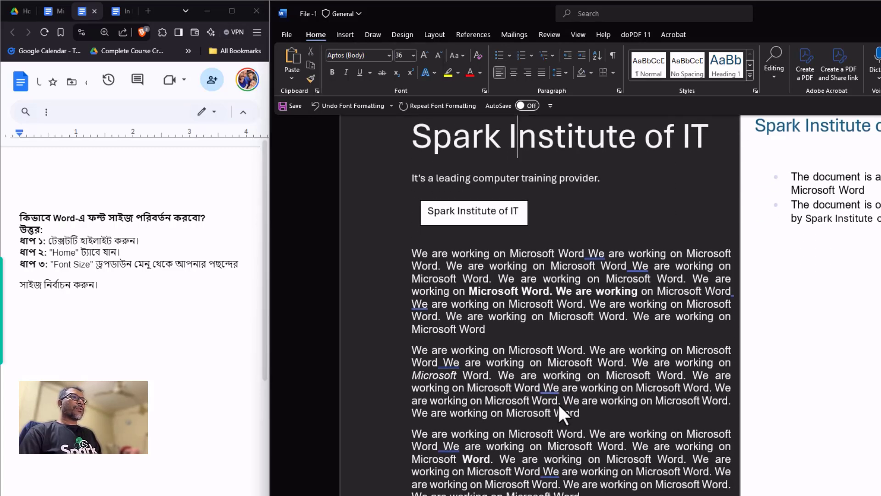
double_click(561, 291)
left_click_drag(593, 291, 734, 291)
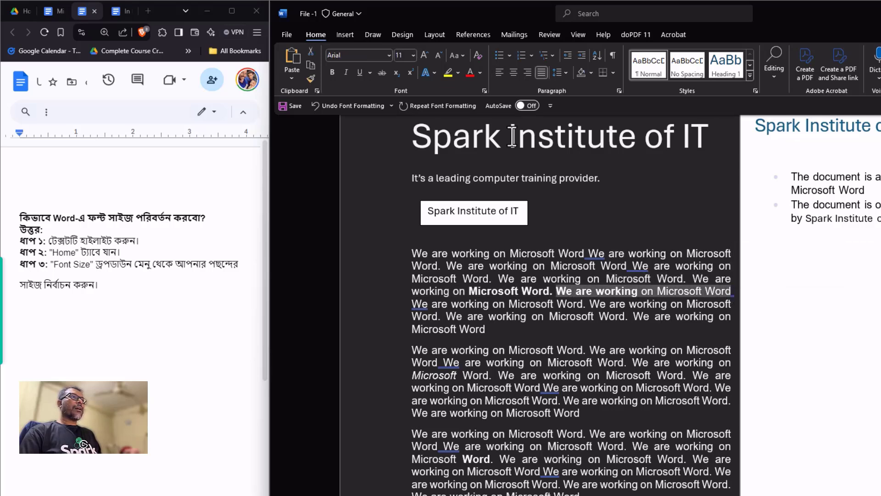
left_click(414, 55)
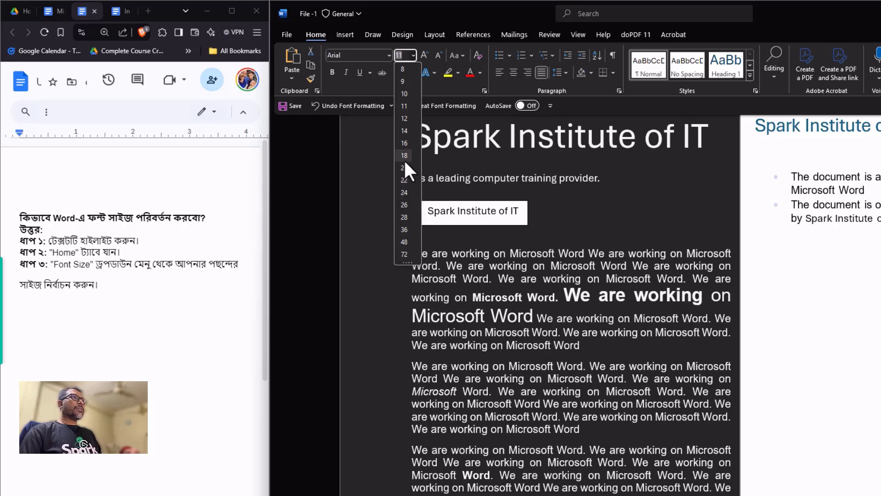
left_click(404, 156)
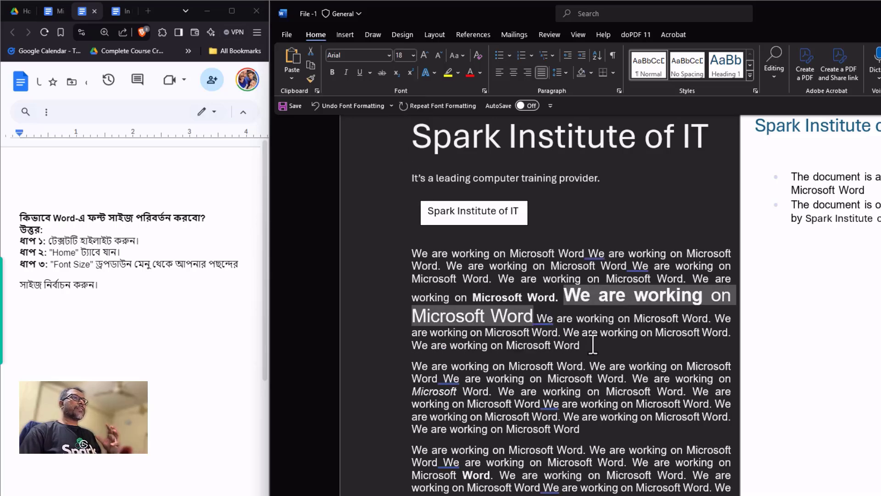
left_click(606, 363)
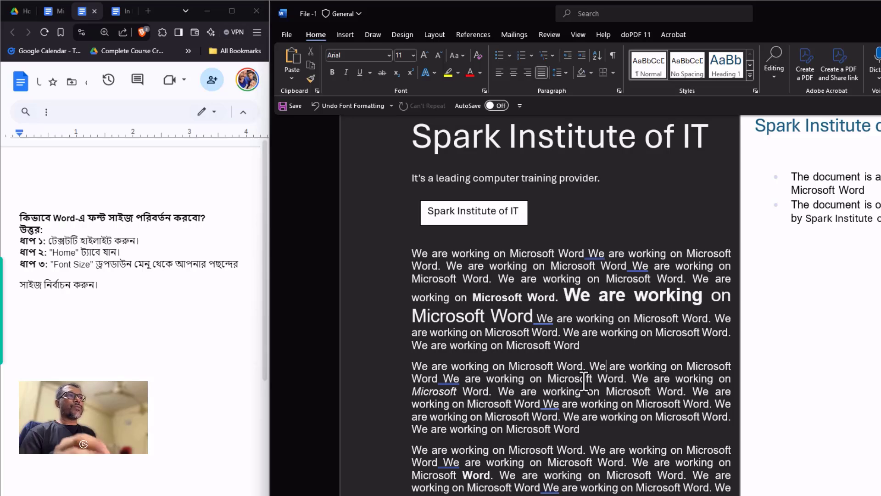
left_click(535, 318)
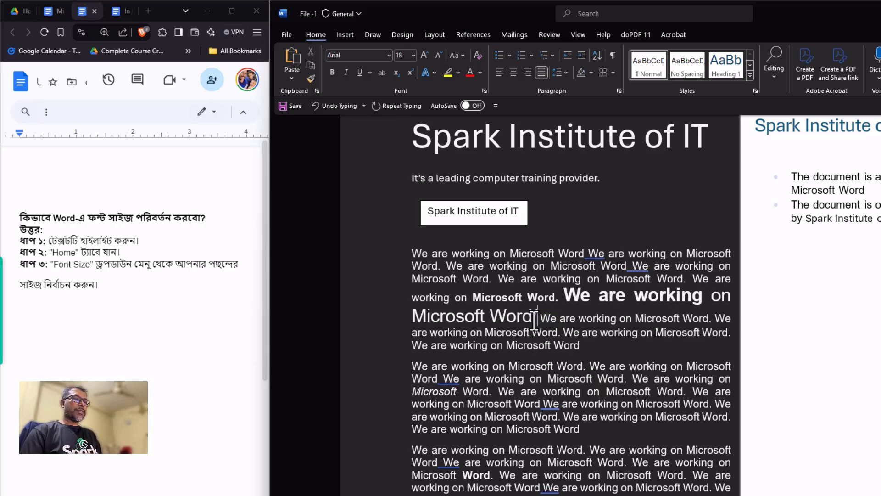
type(".")
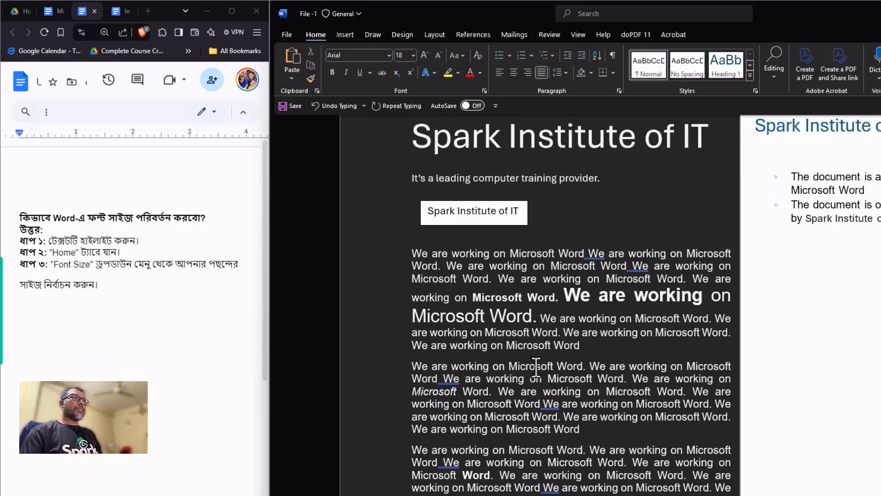
Step: Set the words "Microsoft Word" in the second line of the third paragraph to font size 24
scroll(535, 372, "down", 2)
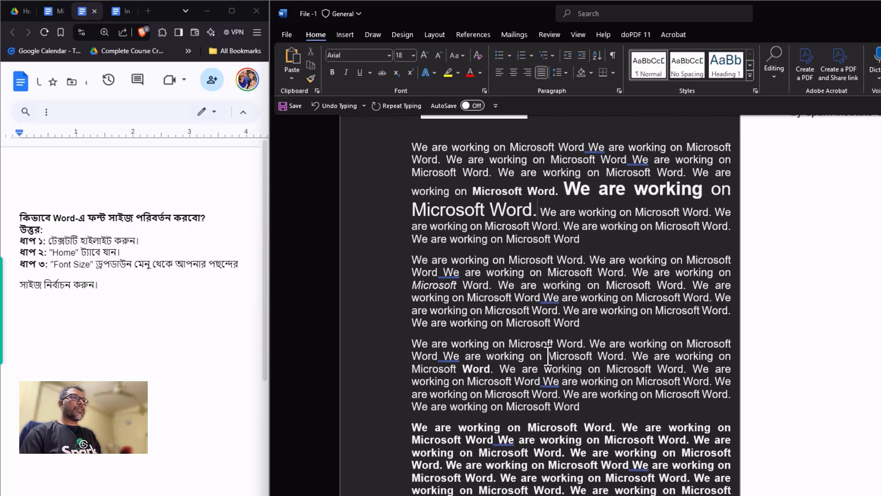
left_click_drag(551, 358, 627, 359)
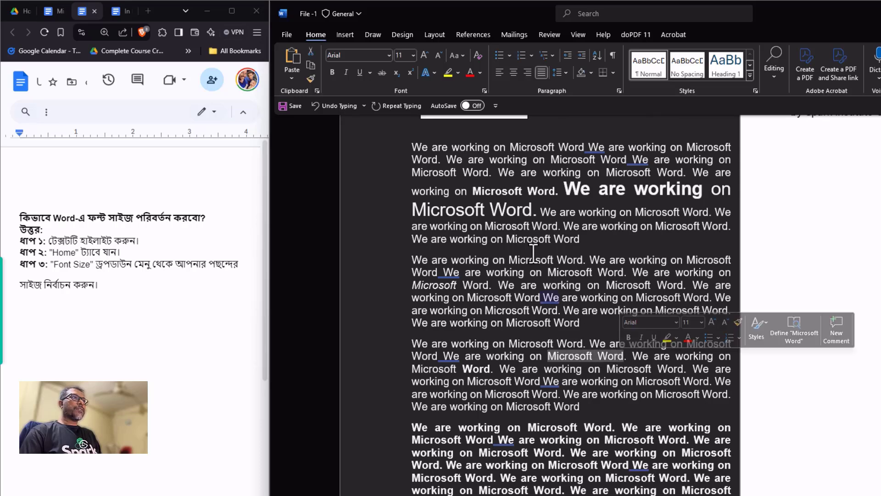
left_click(413, 55)
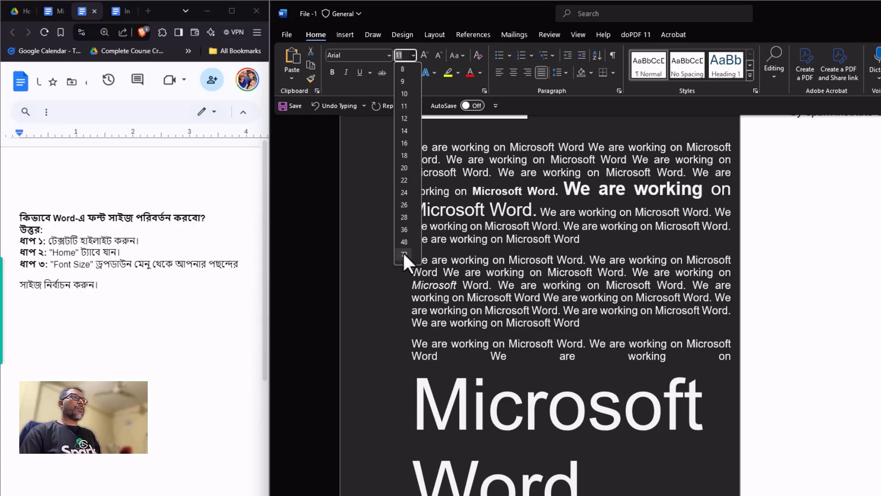
left_click(404, 193)
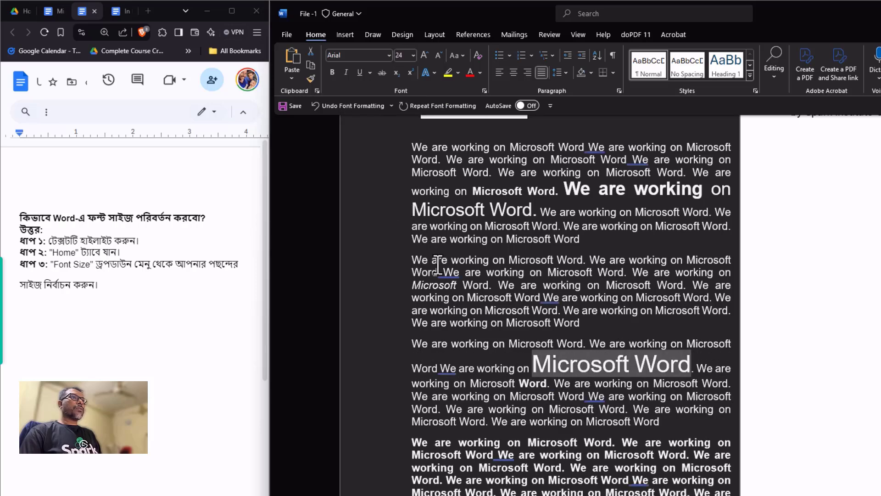
left_click(503, 381)
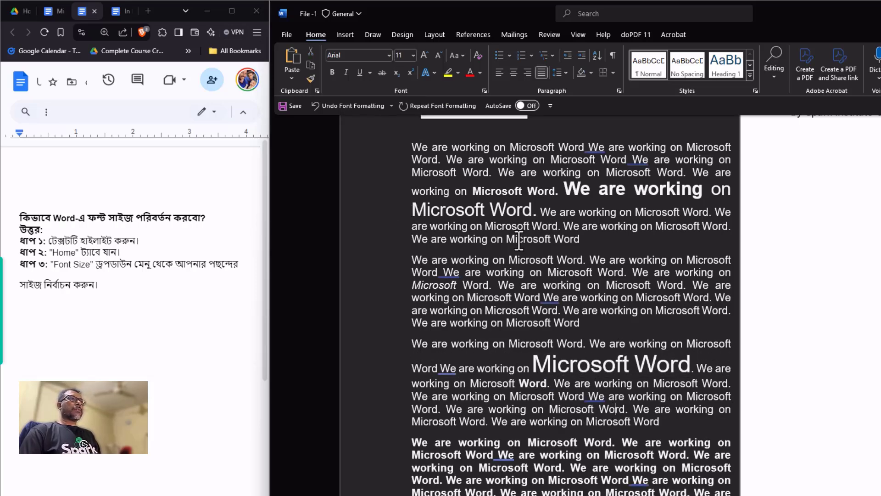
Step: Look through the document pages to compare the resized text with the surrounding paragraphs
scroll(507, 230, "up", 5)
scroll(543, 342, "down", 10)
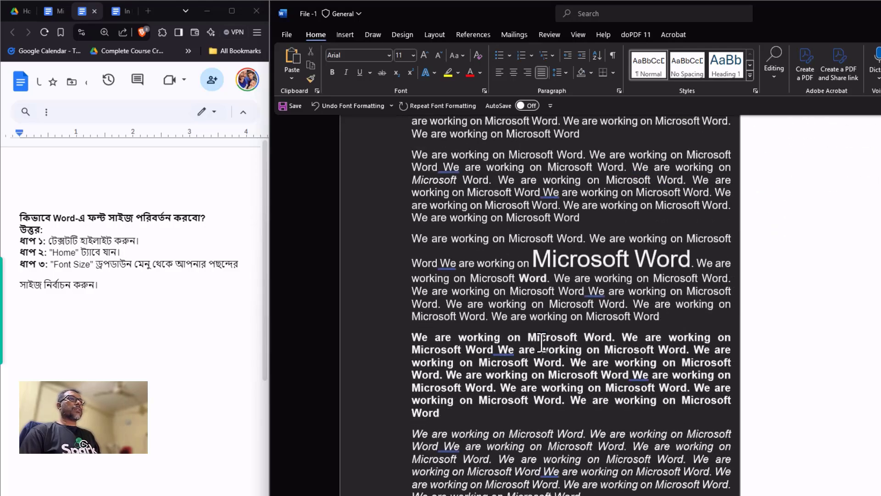
scroll(542, 343, "up", 5)
scroll(541, 342, "up", 2)
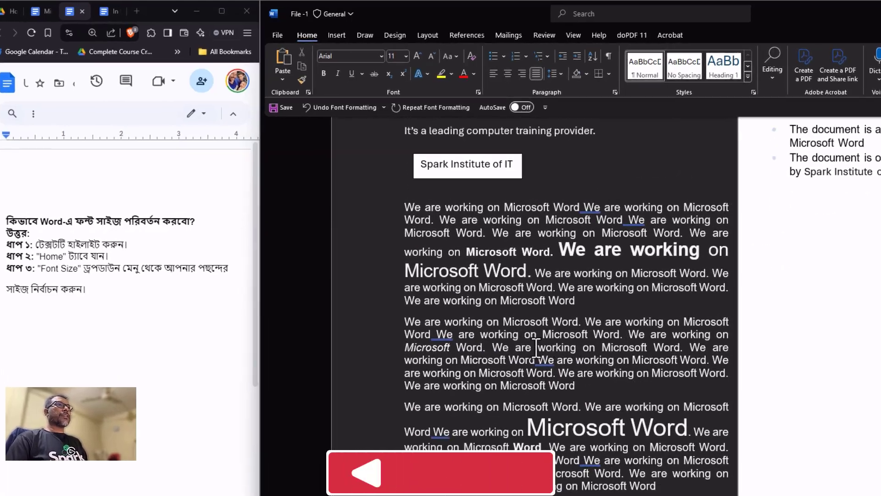
scroll(541, 342, "down", 5)
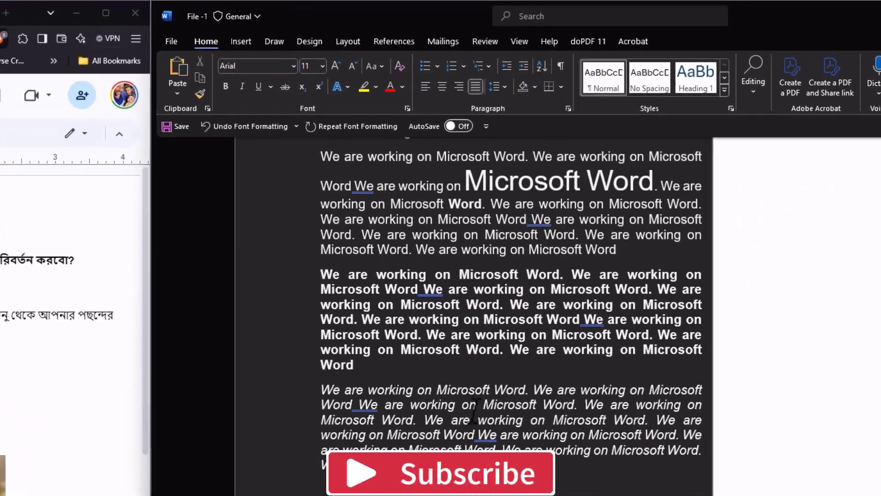
scroll(474, 408, "down", 5)
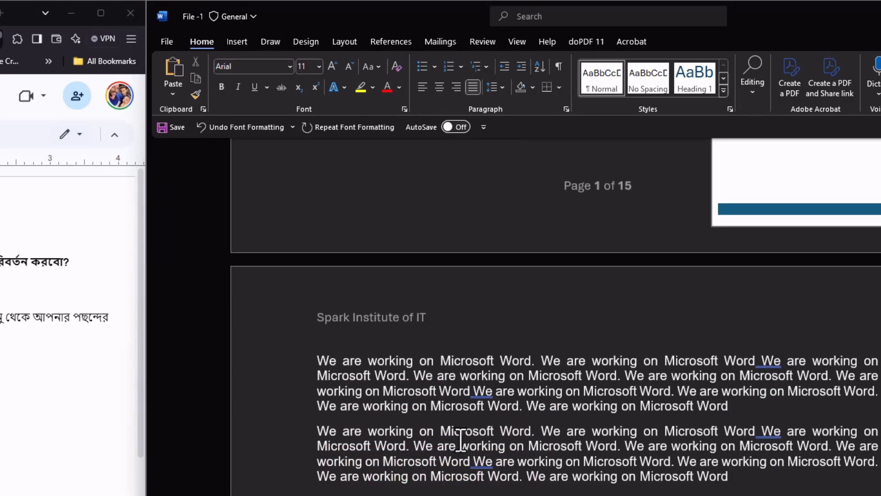
scroll(461, 441, "down", 15)
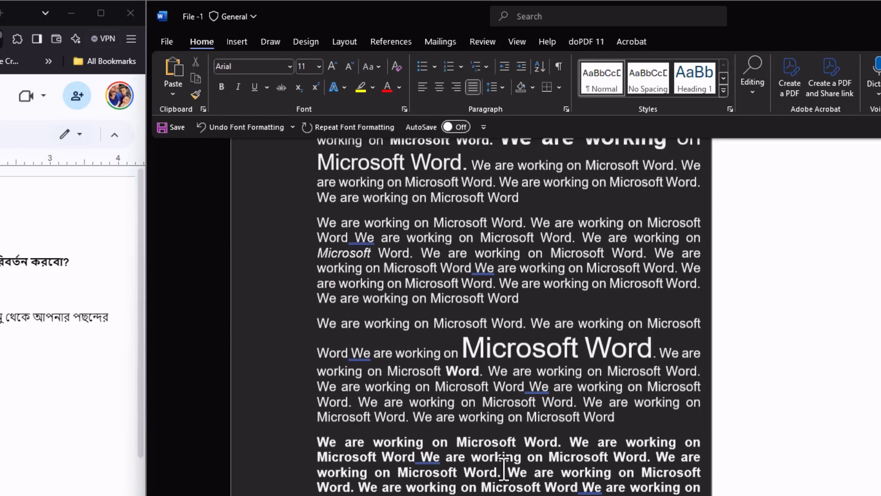
scroll(505, 473, "up", 5)
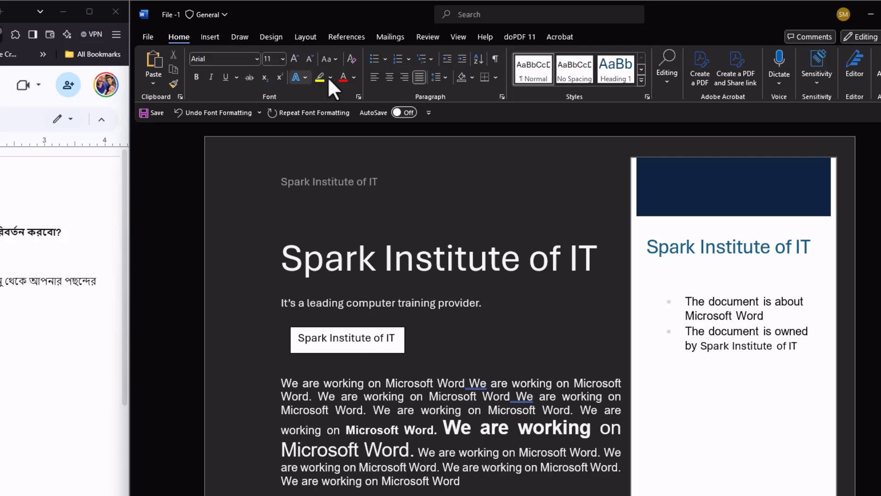
Step: Select the first word "Microsoft" in the opening line of the first paragraph
double_click(415, 383)
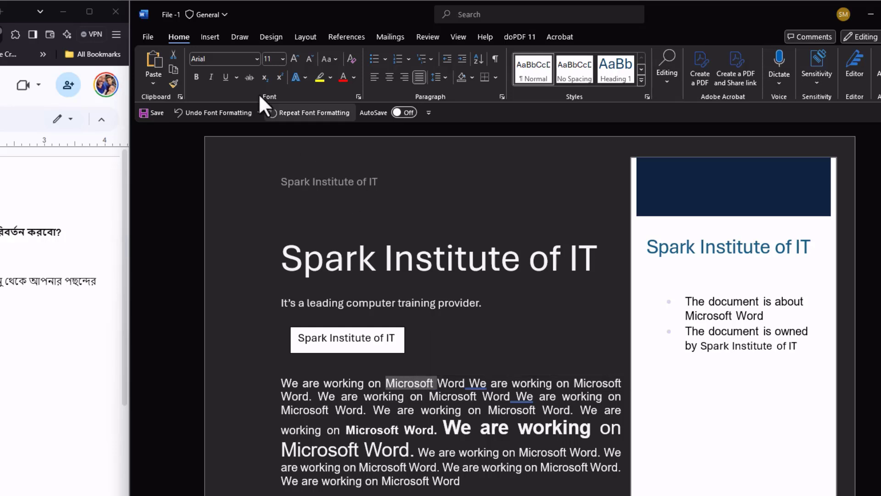
double_click(416, 385)
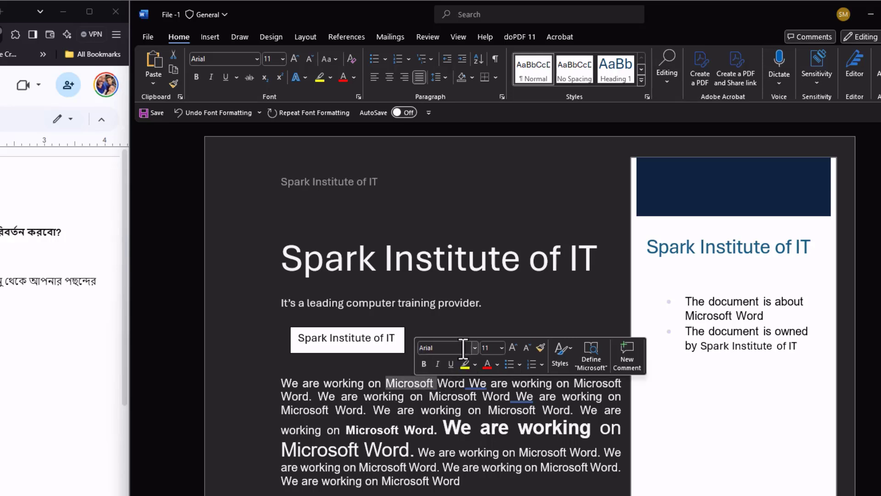